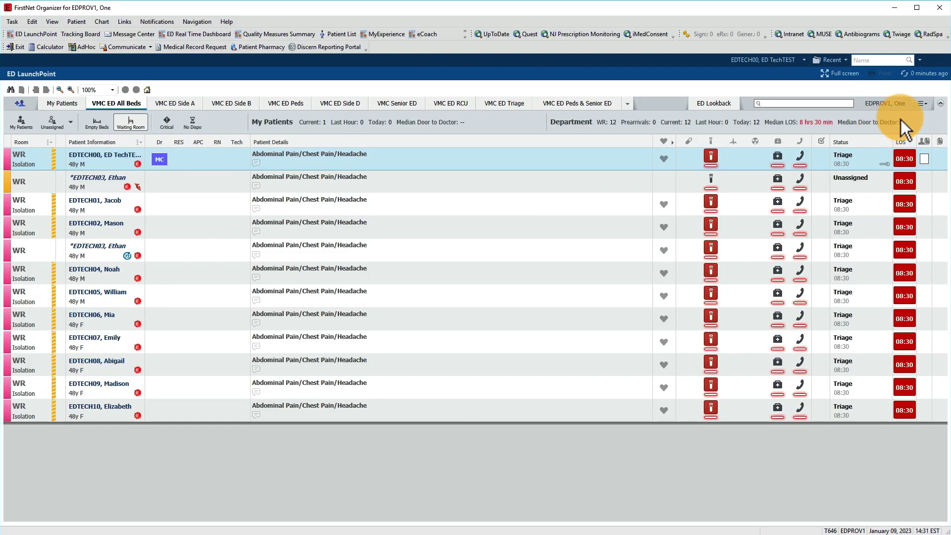
- Change the ED LaunchPoint location from VMC ED to the MHMC ED nursing unit
click(922, 103)
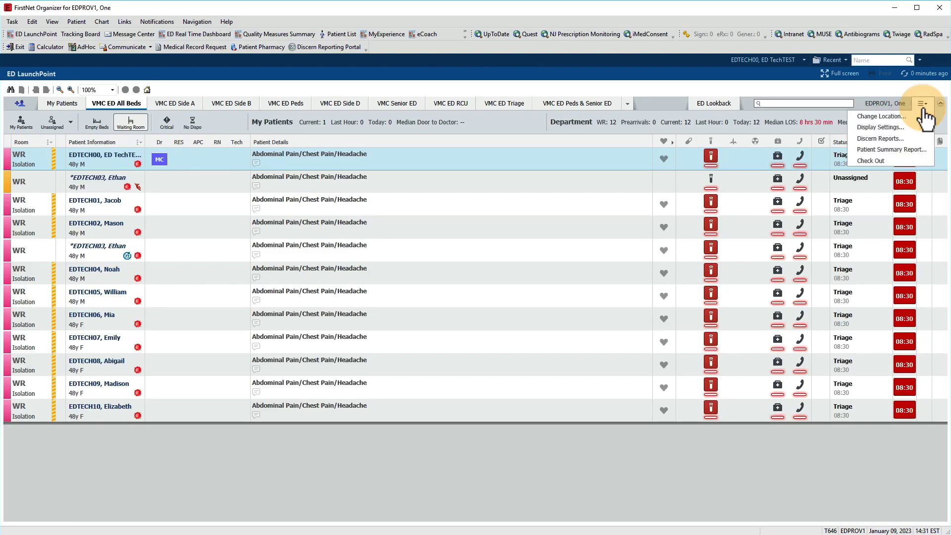
click(922, 115)
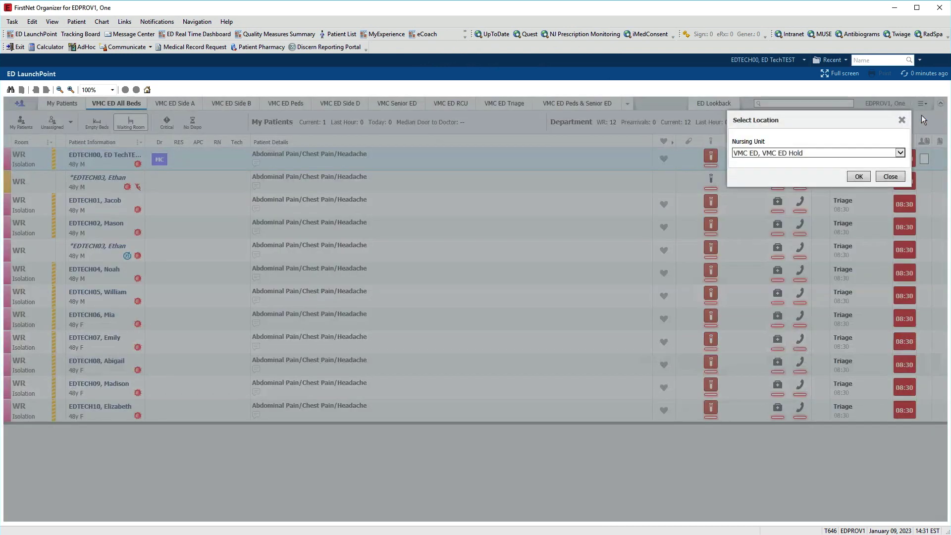
click(900, 153)
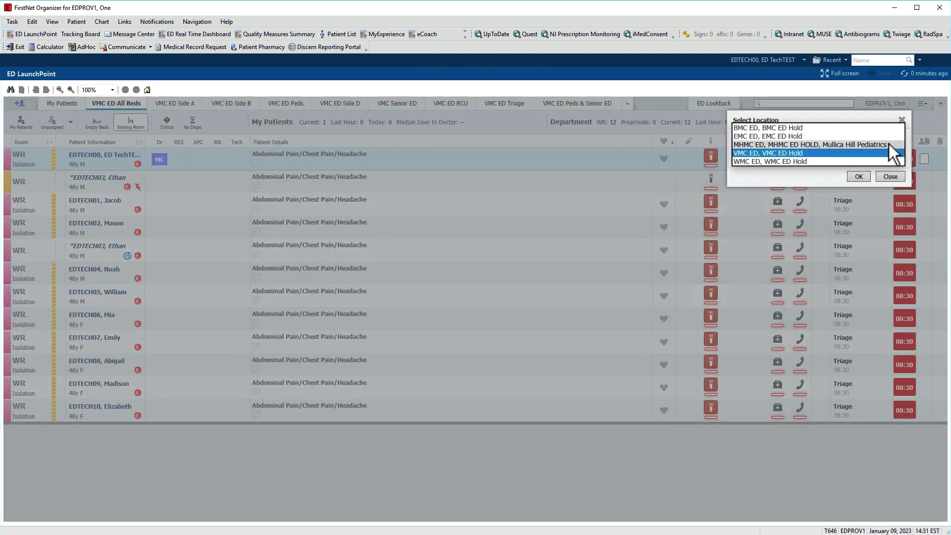
click(890, 145)
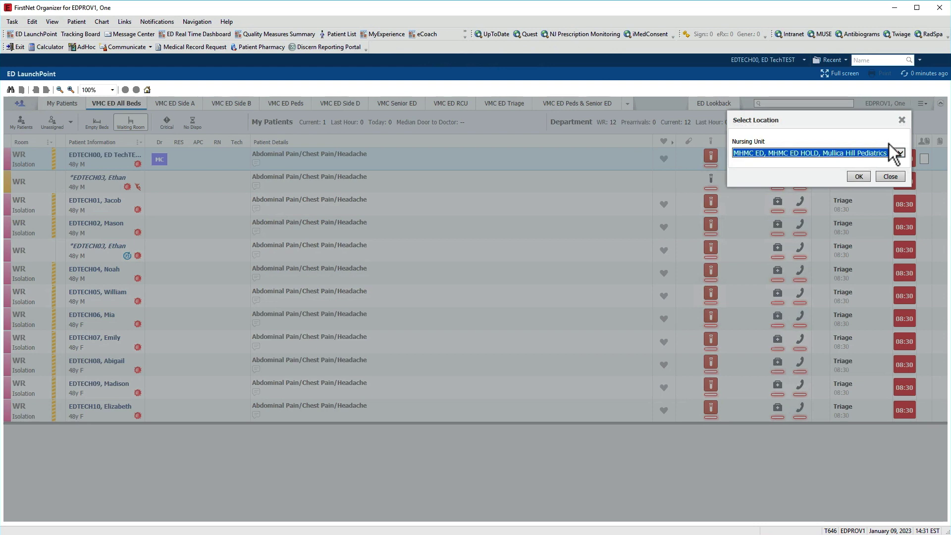
click(860, 177)
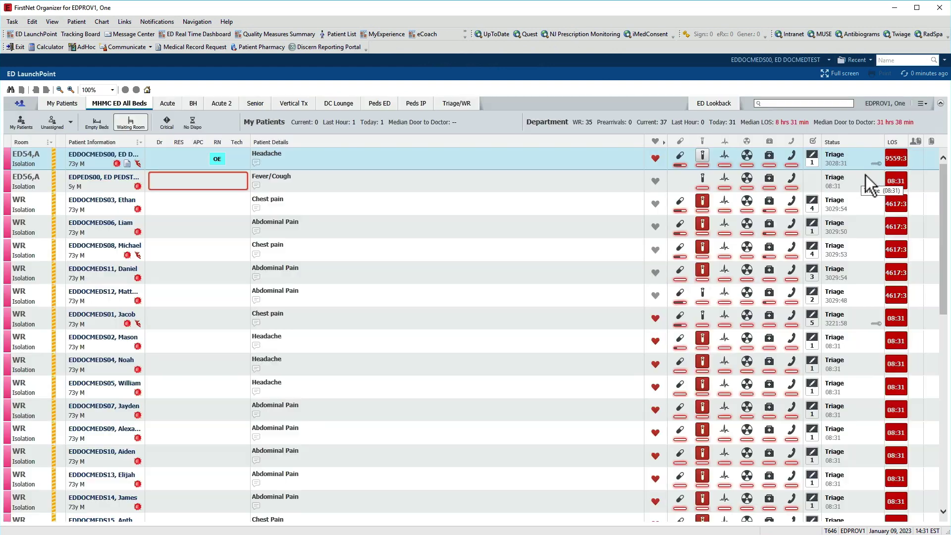
- Check in with display name DJH, ED Provider role and a pink associated provider colour
click(922, 104)
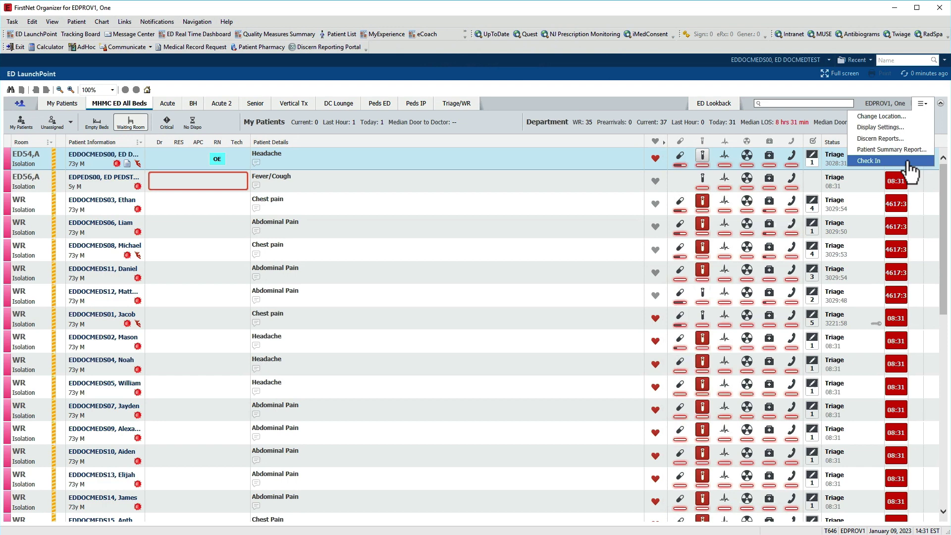
click(870, 161)
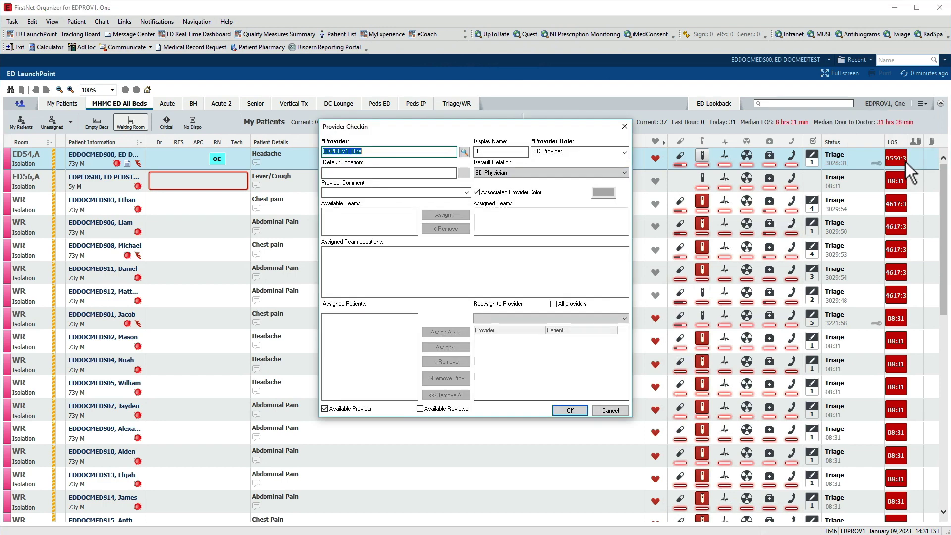
click(494, 152)
key(BackSpace)
key(BackSpace)
text(DJH)
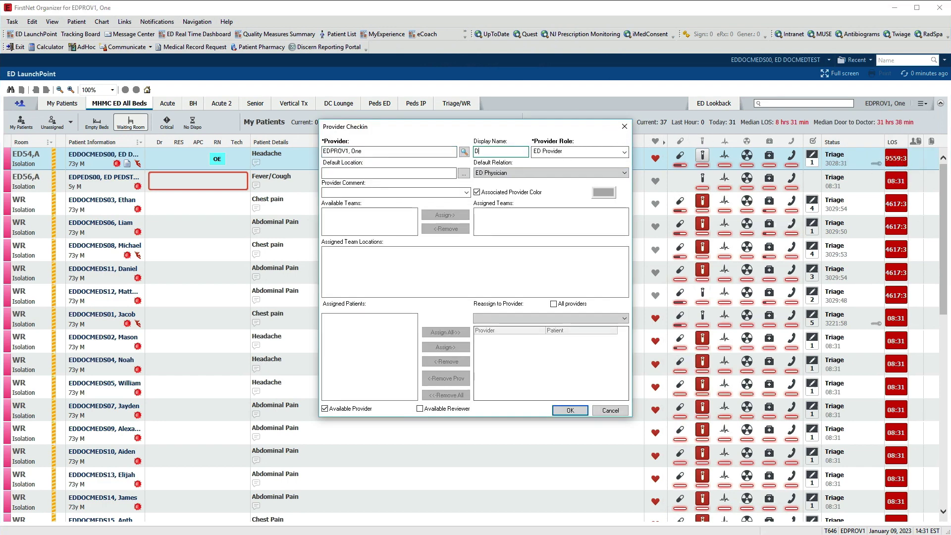
click(625, 152)
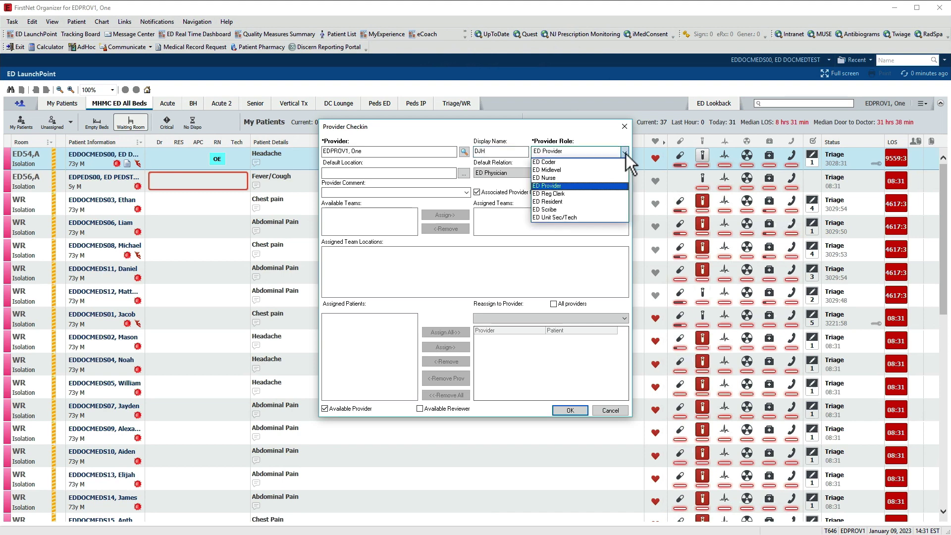
click(626, 153)
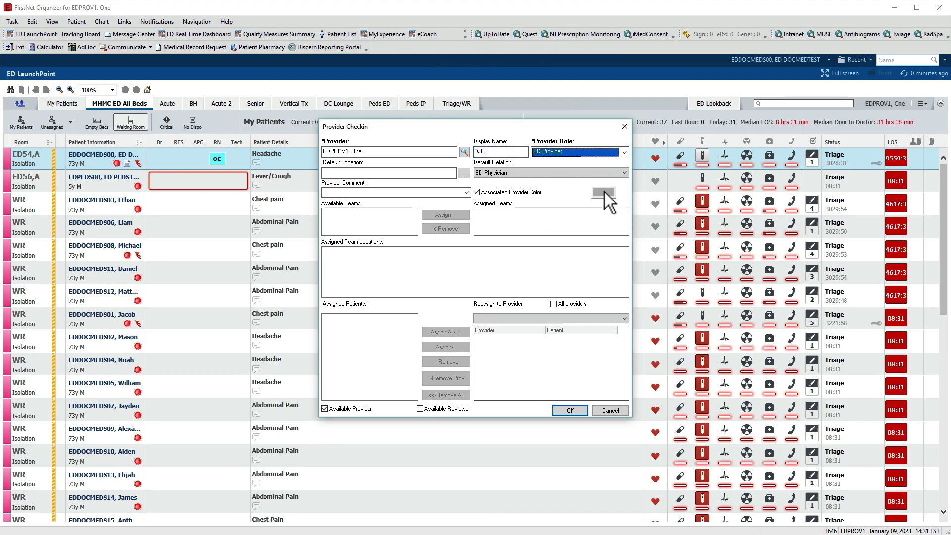
click(603, 192)
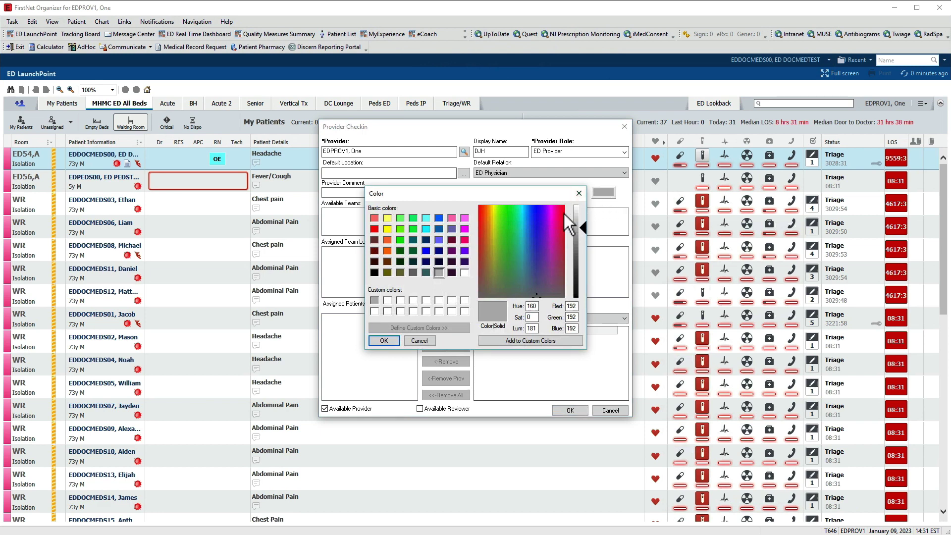
click(562, 212)
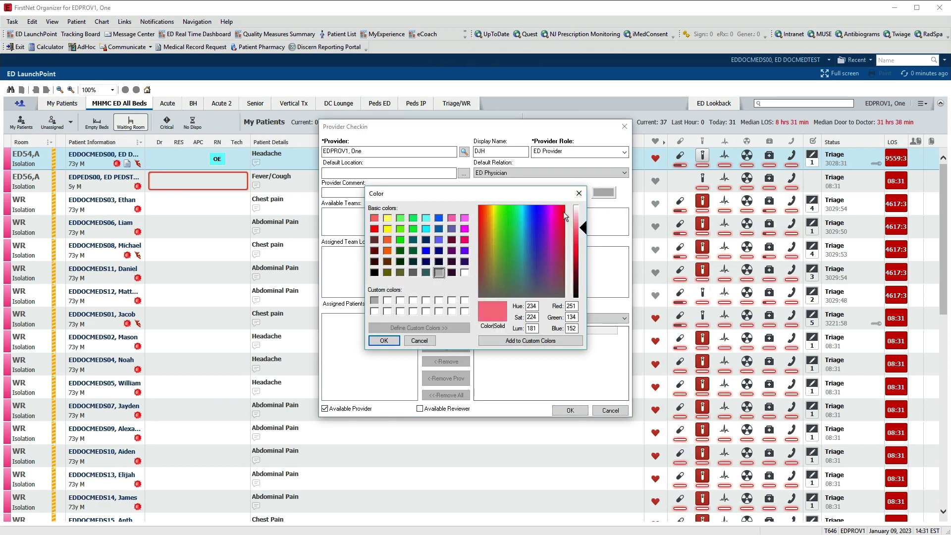
click(385, 342)
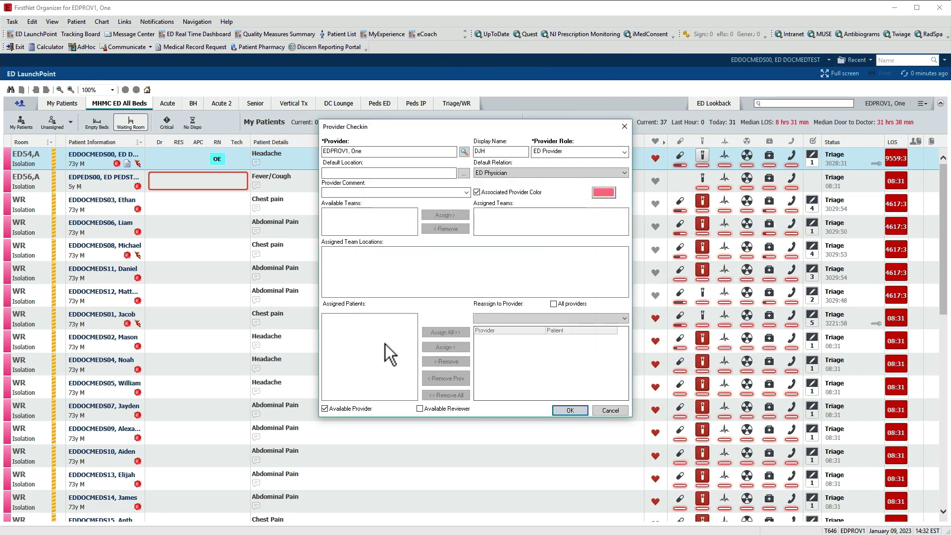
click(577, 409)
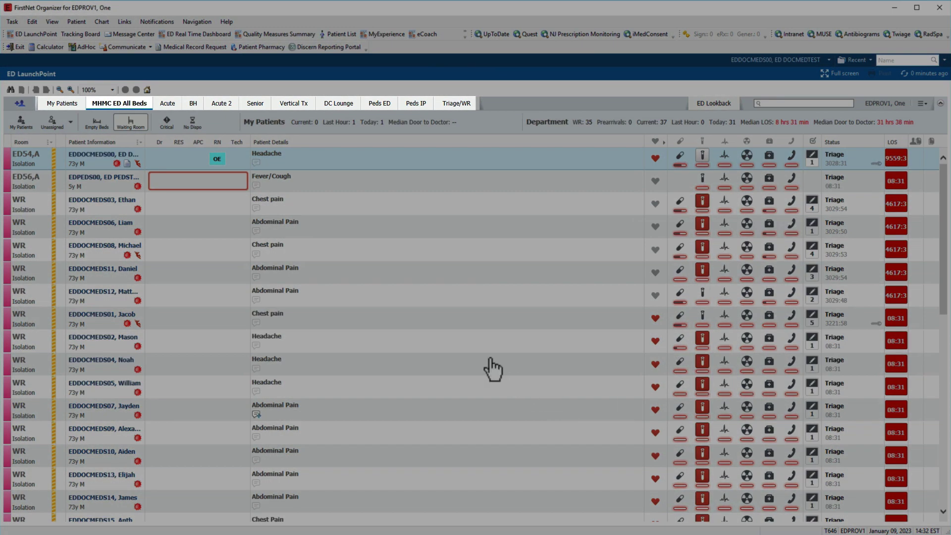
- Look through the Acute and BH area tabs, then return to MHMC ED All Beds
click(168, 104)
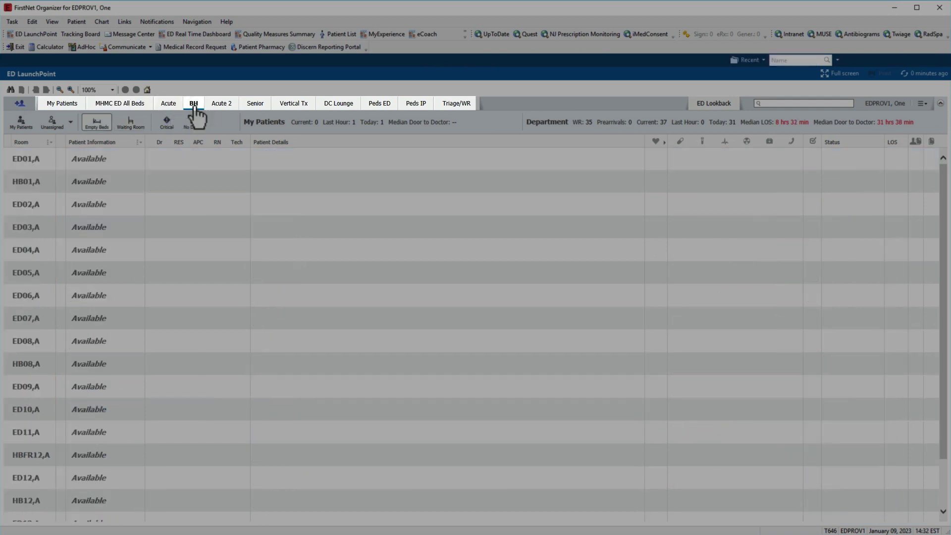
click(192, 103)
click(129, 104)
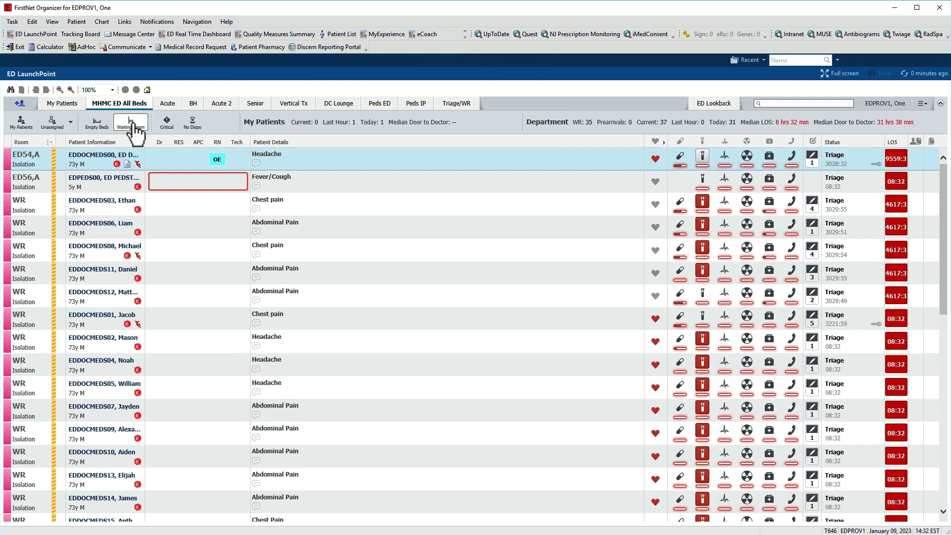
- Hide waiting-room patients and leave empty beds hidden on the All Beds board
click(132, 124)
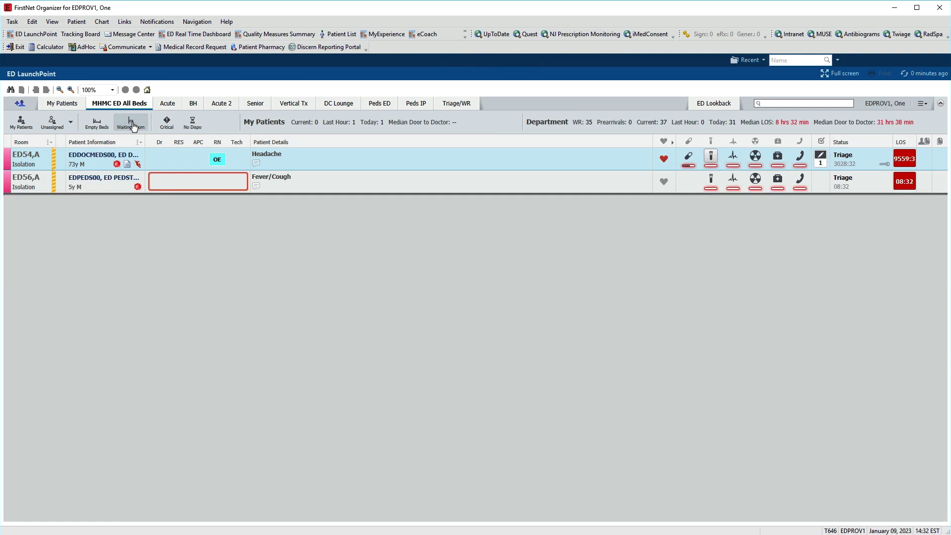
click(97, 124)
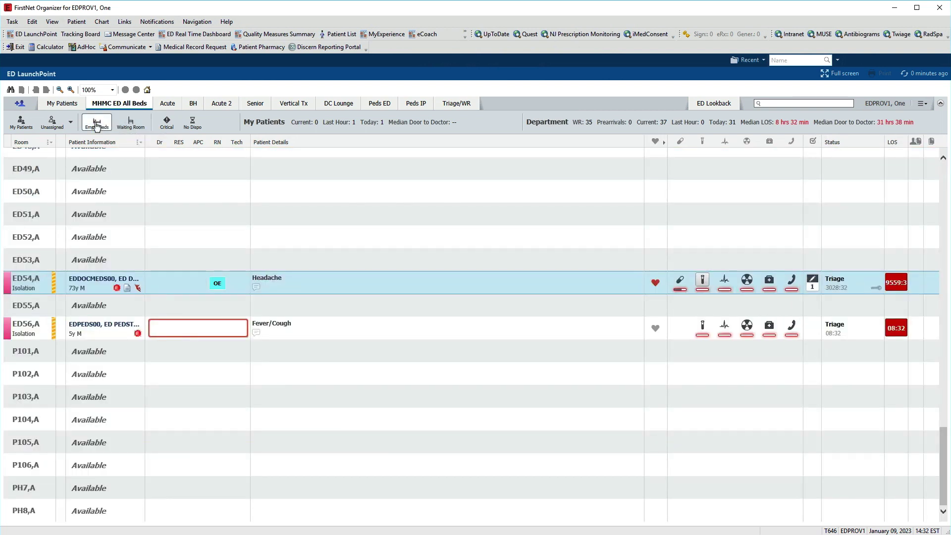
click(97, 125)
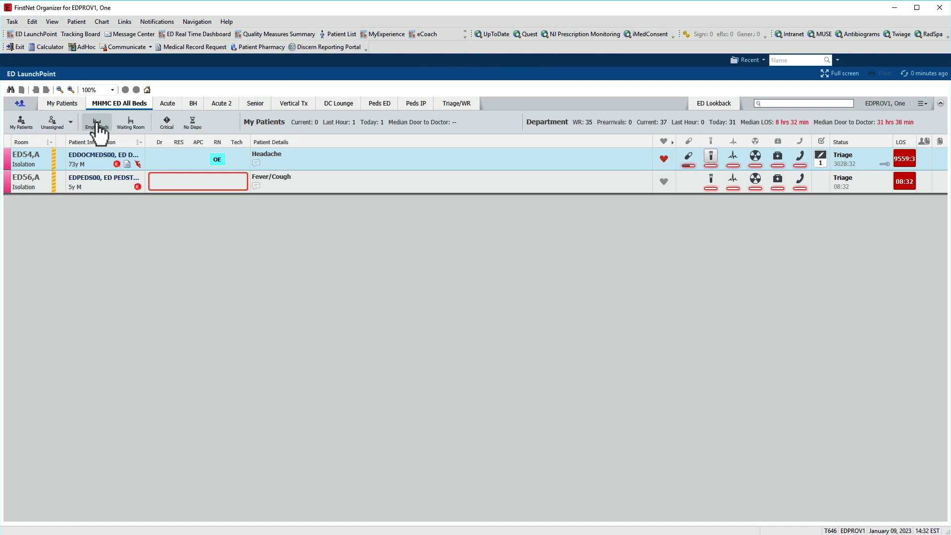
- Assign DJH as doctor on the ED54,A row's Provider Assignments
click(156, 160)
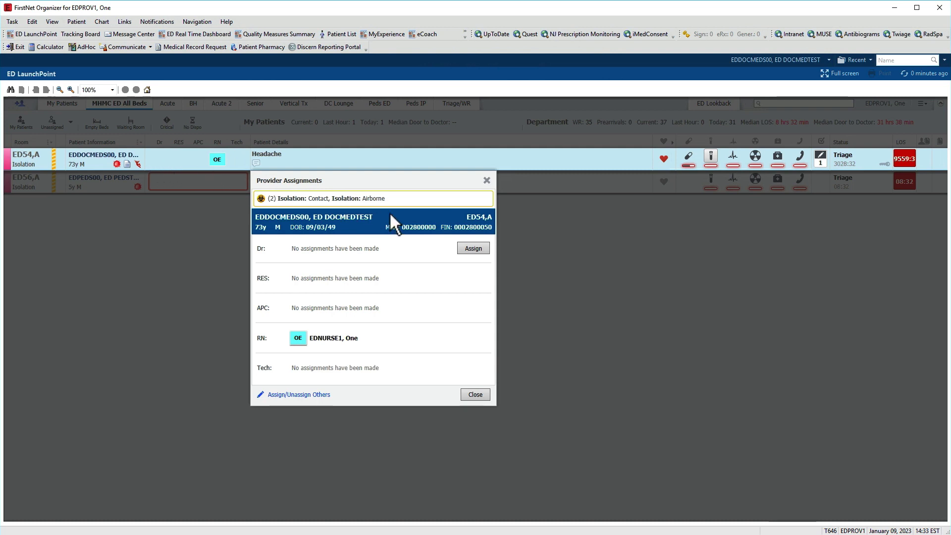
click(473, 248)
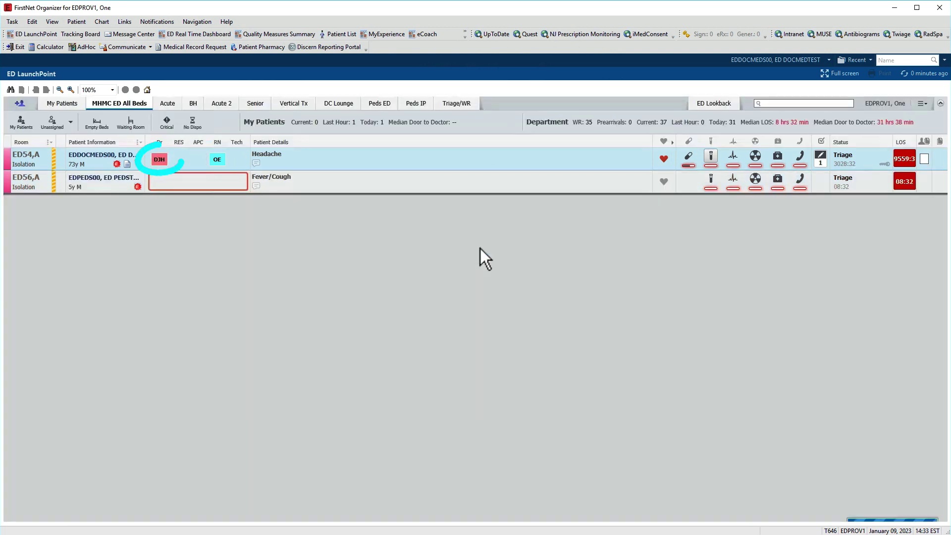